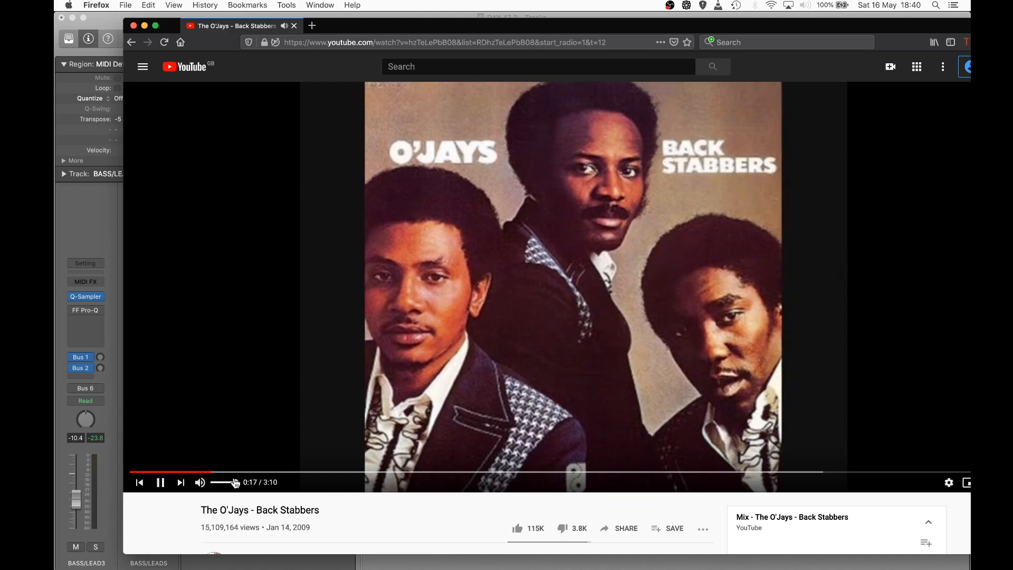
# - Pause the Back Stabbers video and switch to the Logic Pro project
pyautogui.click(162, 484)
pyautogui.click(102, 213)
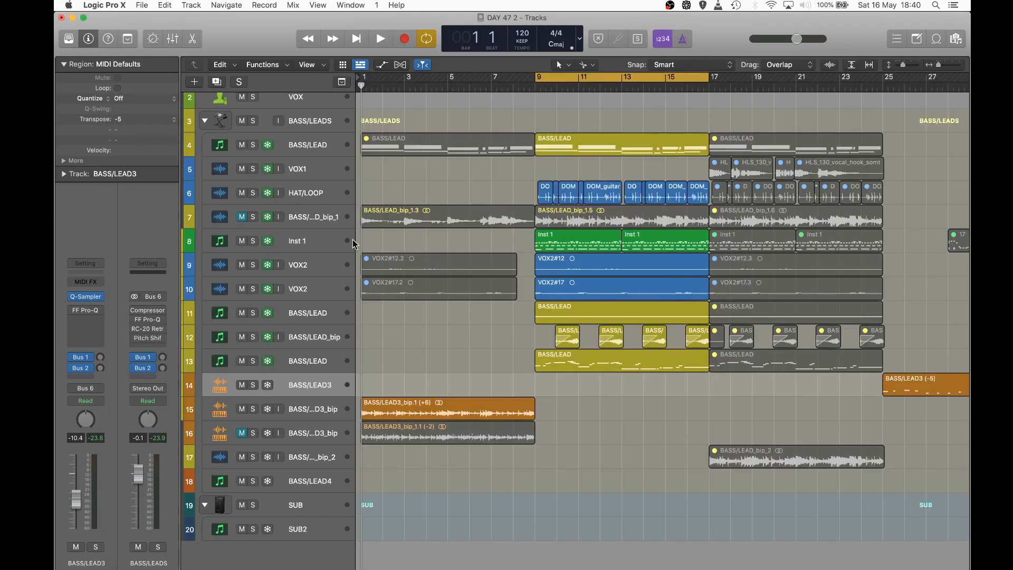
# - Audition track 4 BASS/LEAD in solo with its bar 9 region open in the Piano Roll, ending with the editor closed and solo off
pyautogui.click(337, 140)
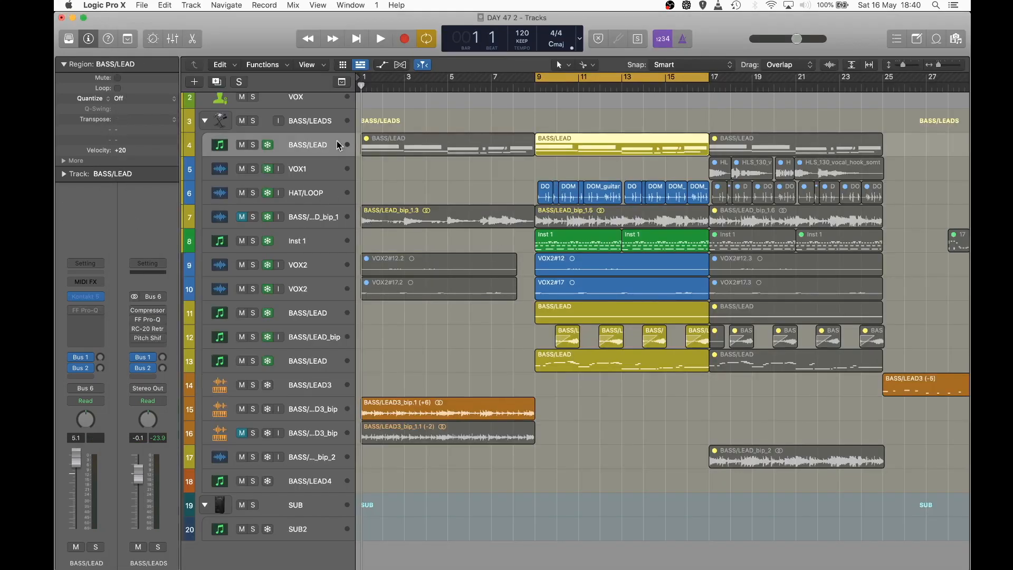
pyautogui.click(255, 142)
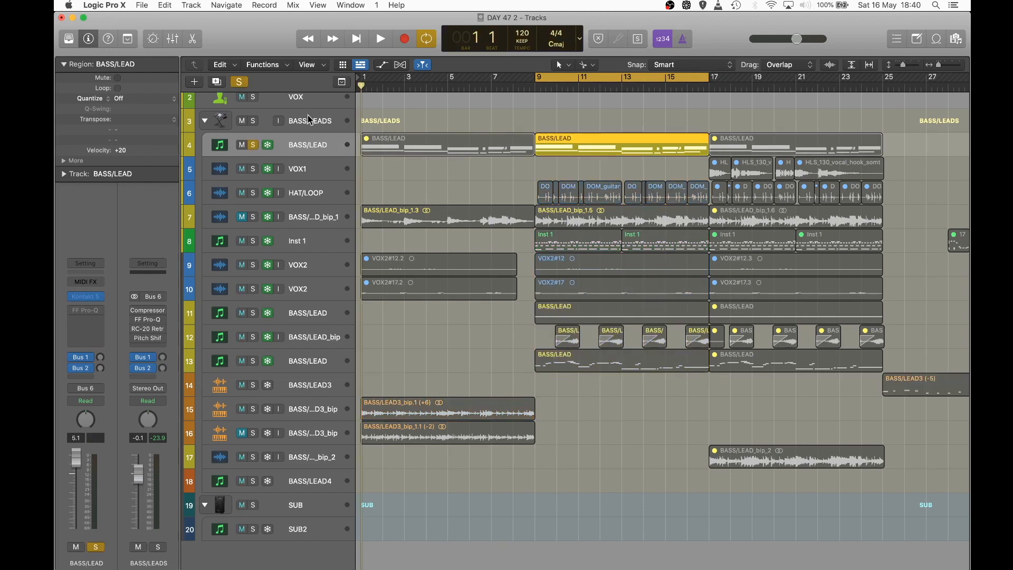
pyautogui.doubleClick(596, 150)
pyautogui.scroll(-2, 562, 432)
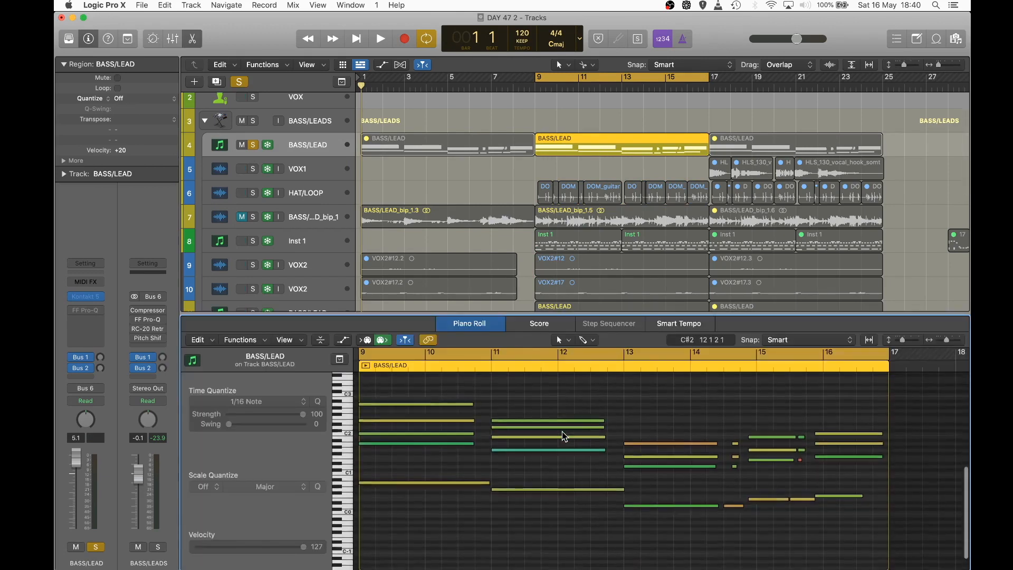
pyautogui.hscroll(-2, 562, 432)
pyautogui.press('space')
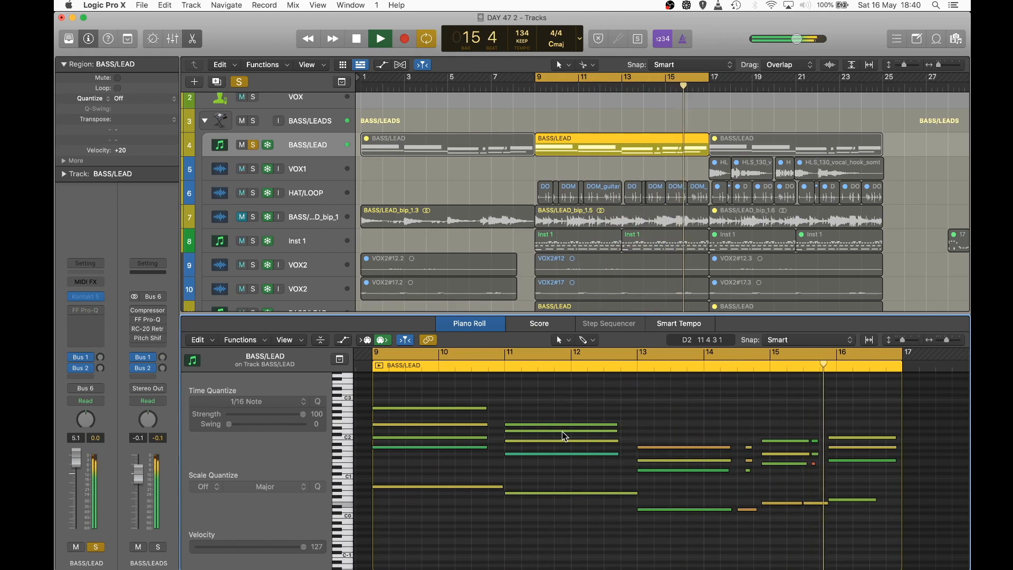
pyautogui.press('space')
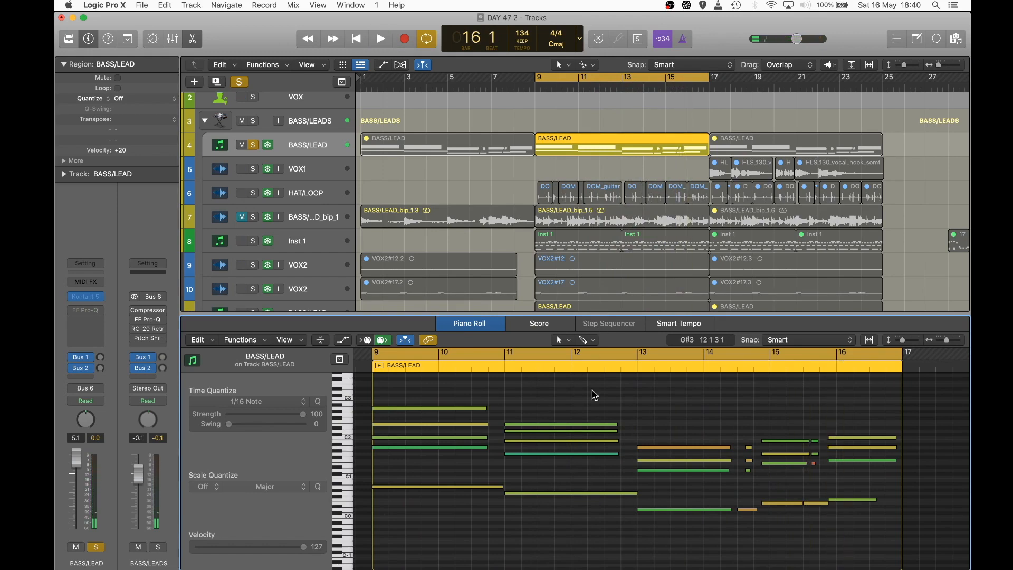
pyautogui.press('e')
pyautogui.click(254, 145)
# - Audition the HAT/LOOP and Inst 1 tracks soloed together with the Inst 1 regions open in the Piano Roll, ending with solo off
pyautogui.click(332, 194)
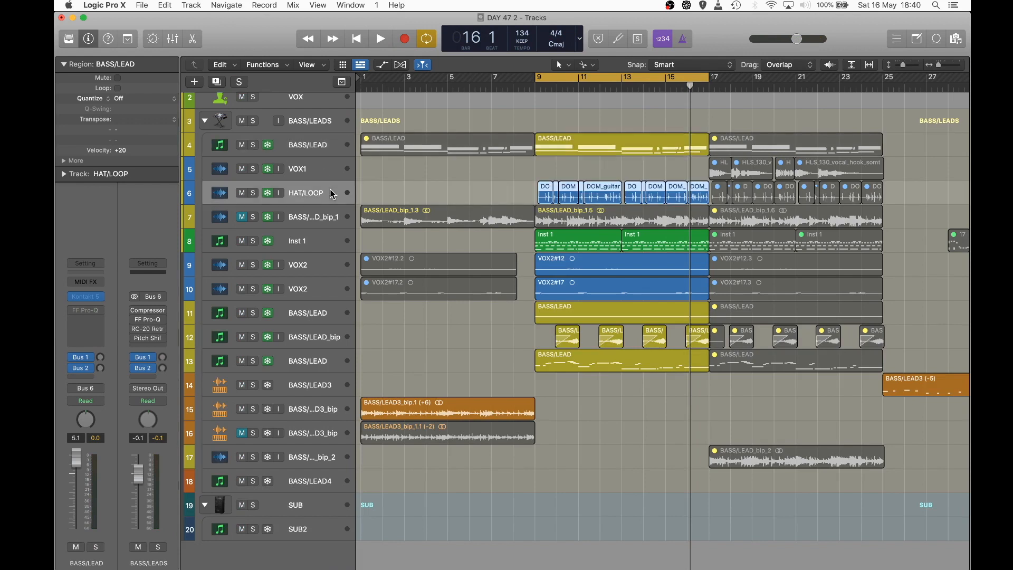
pyautogui.click(254, 193)
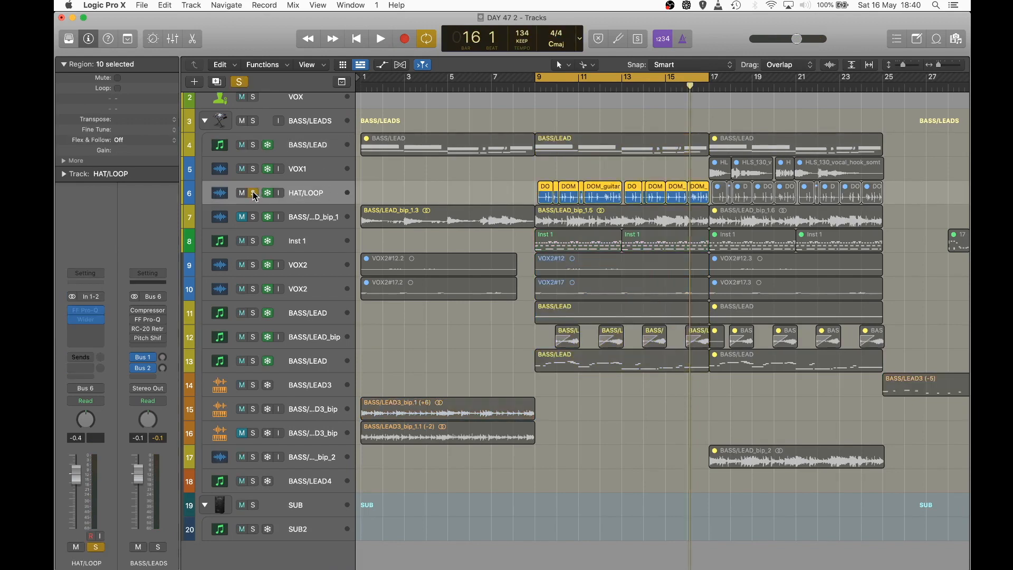
pyautogui.click(254, 241)
pyautogui.click(309, 239)
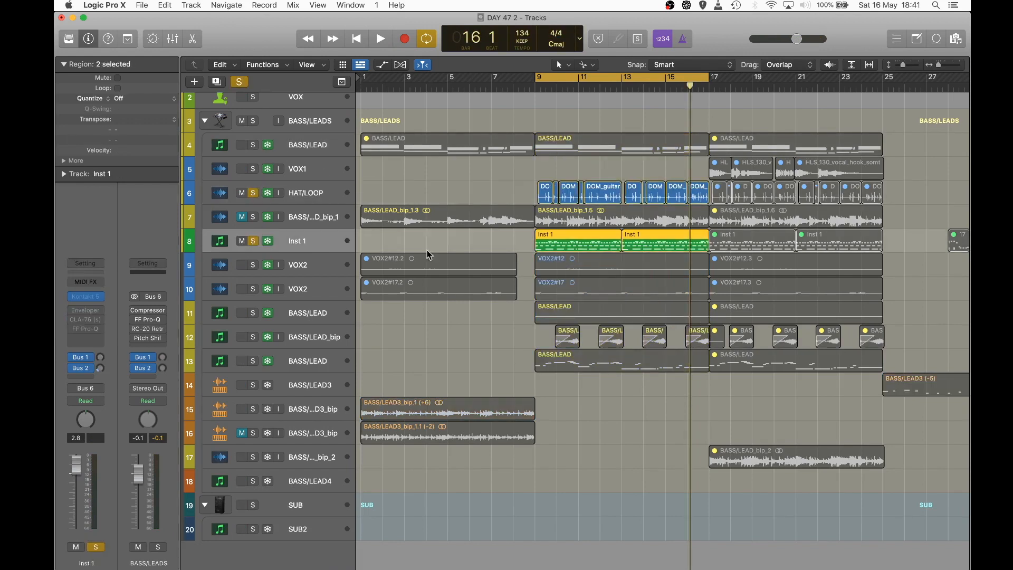
pyautogui.doubleClick(583, 252)
pyautogui.press('space')
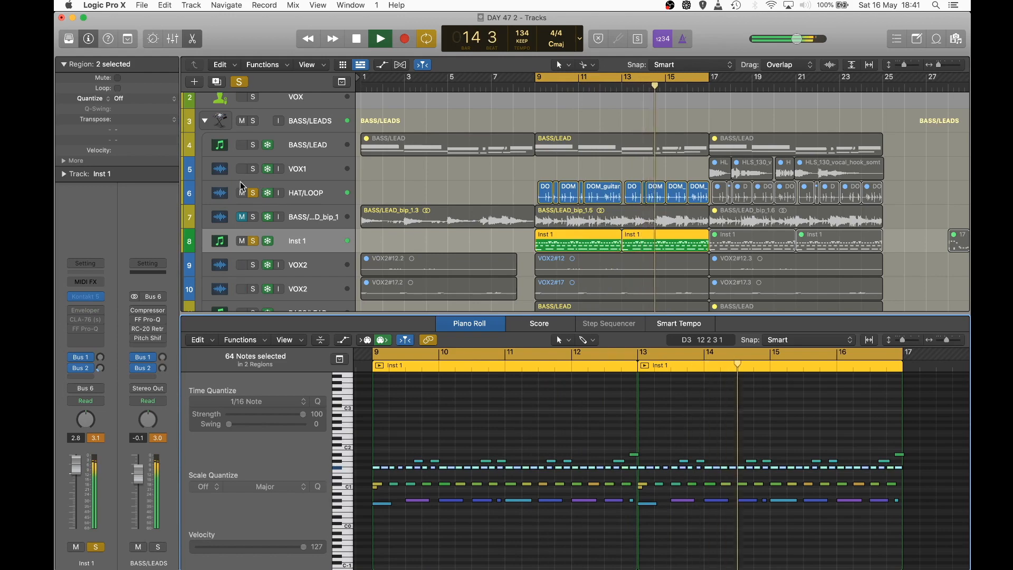
pyautogui.press('space')
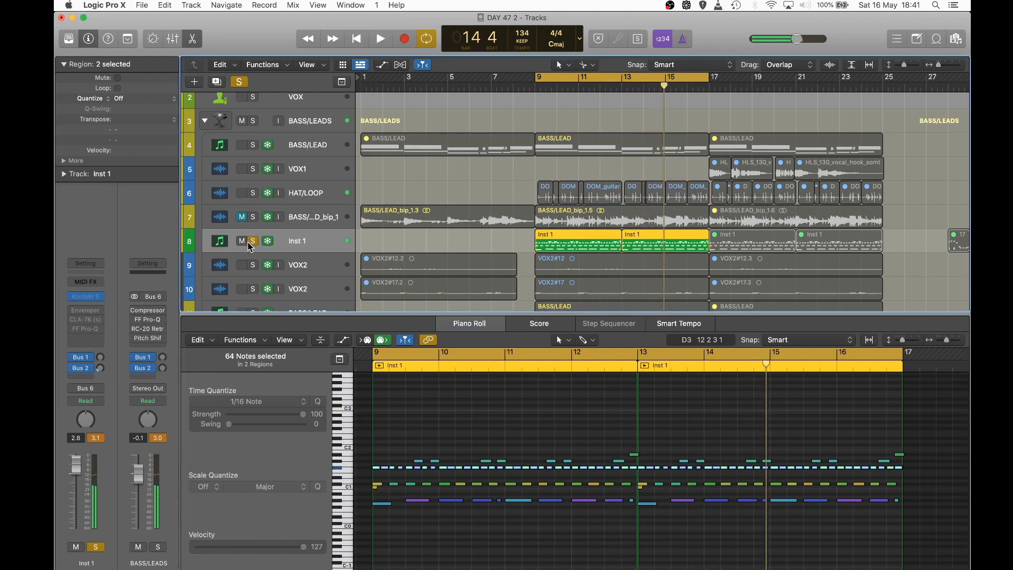
pyautogui.click(251, 242)
# - Audition the two VOX2 tracks soloed together over the cycle range, ending with both solos off
pyautogui.scroll(-3, 398, 195)
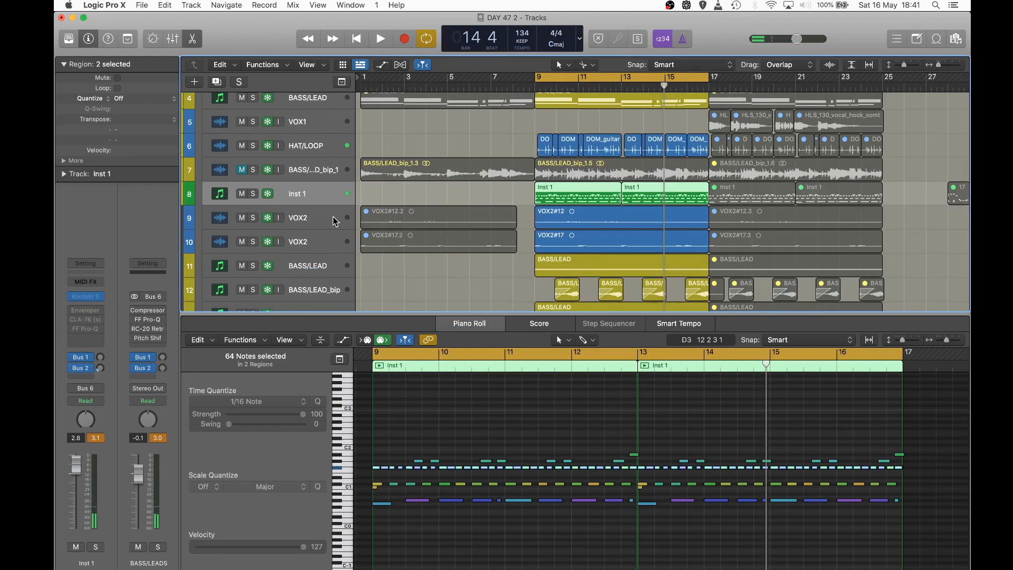
pyautogui.click(332, 217)
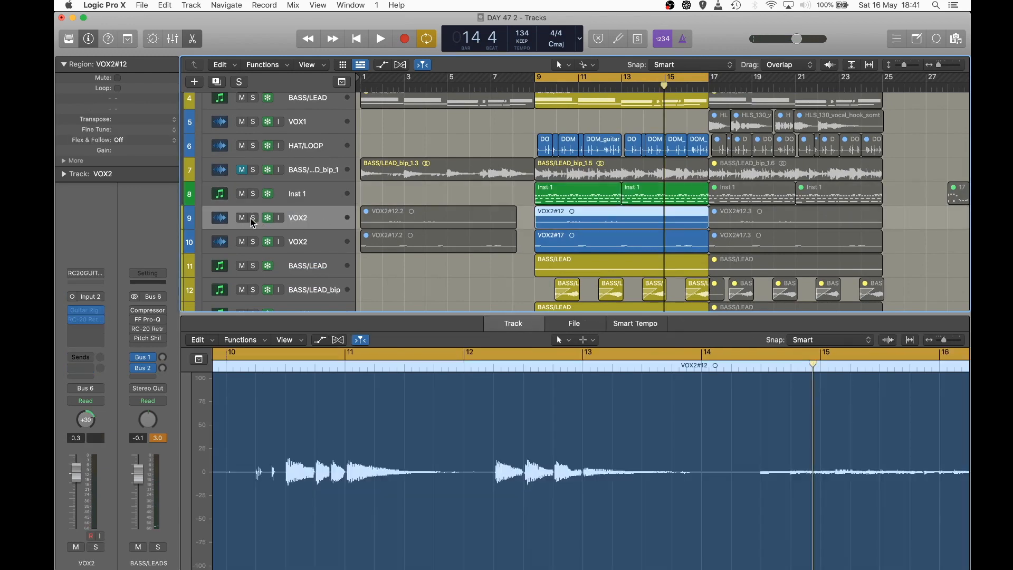
pyautogui.click(253, 218)
pyautogui.click(254, 242)
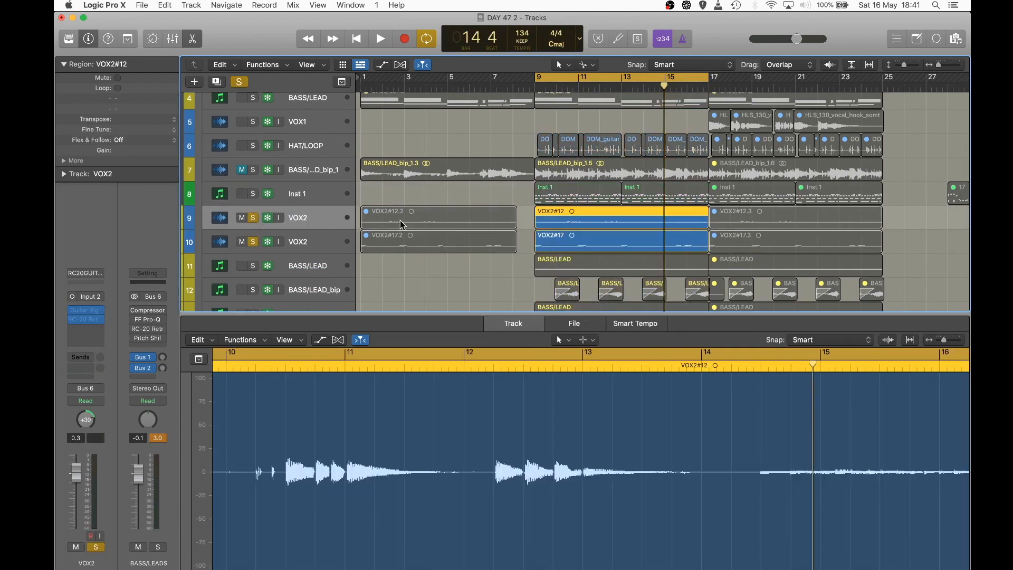
pyautogui.scroll(-1, 523, 233)
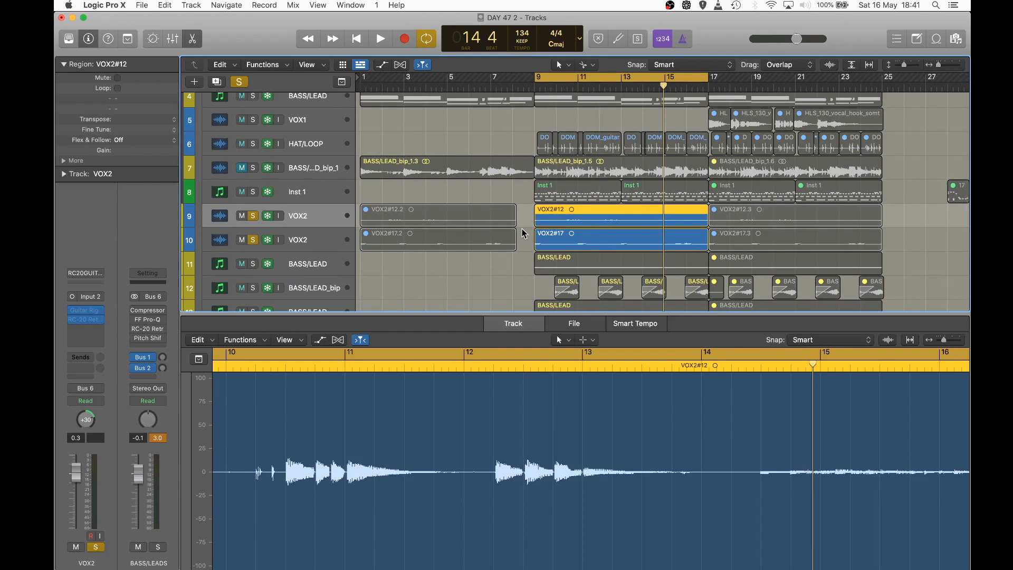
pyautogui.press('space')
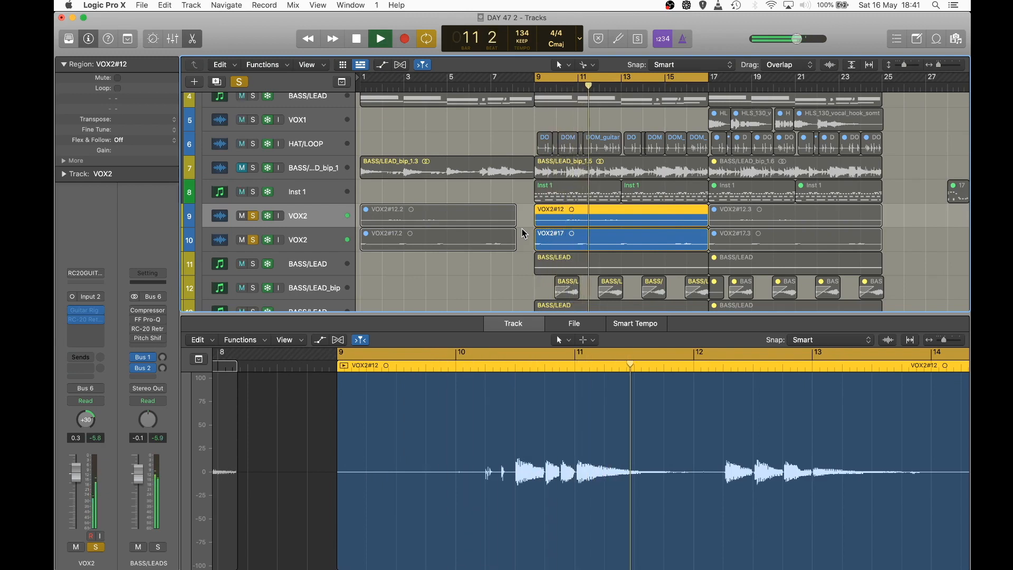
pyautogui.scroll(-1, 522, 229)
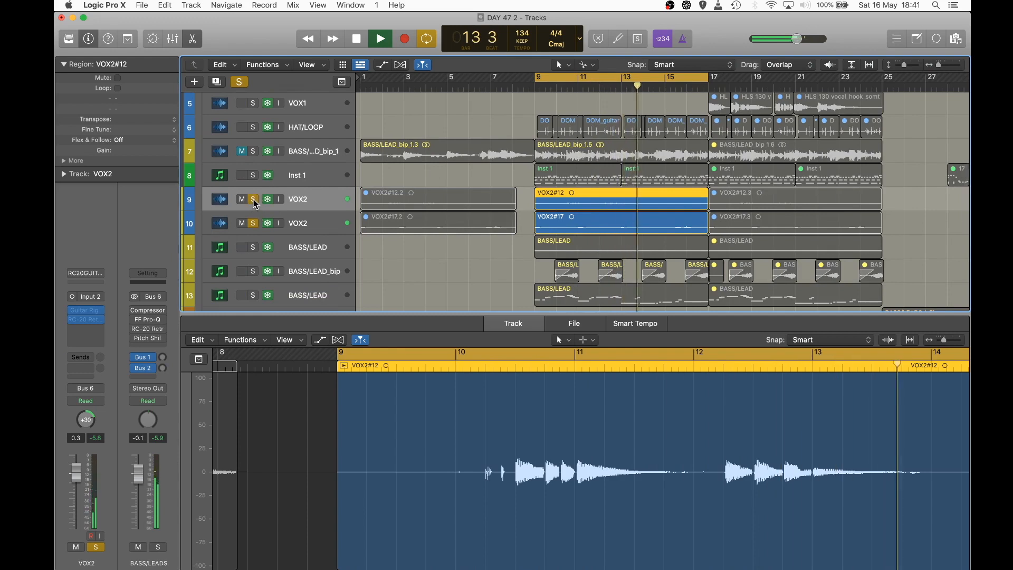
pyautogui.press('space')
pyautogui.click(254, 199)
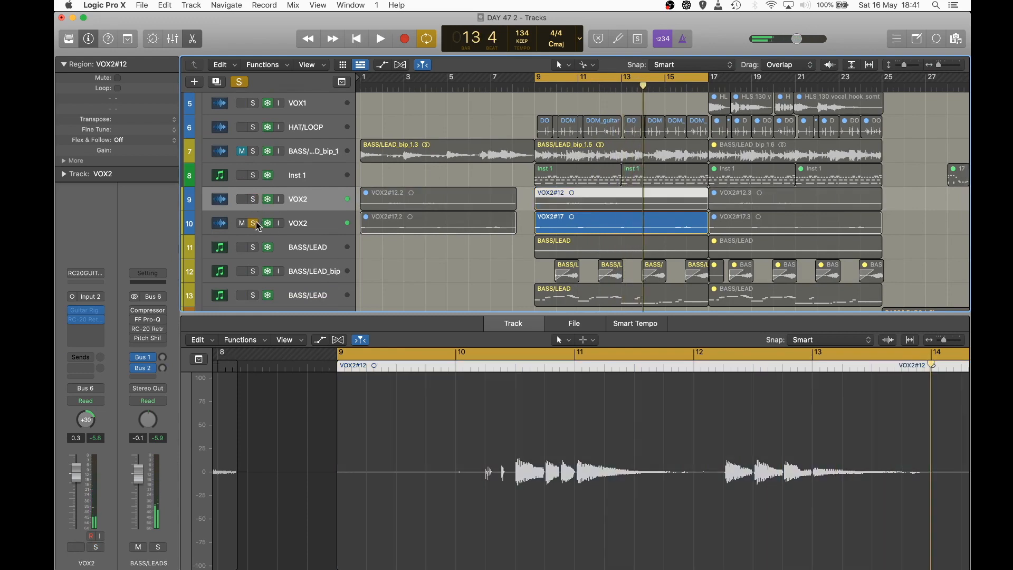
pyautogui.click(254, 223)
# - Show track 13 BASS/LEAD's notes in the Piano Roll and play the cycle range with all unmuted tracks
pyautogui.scroll(-3, 454, 244)
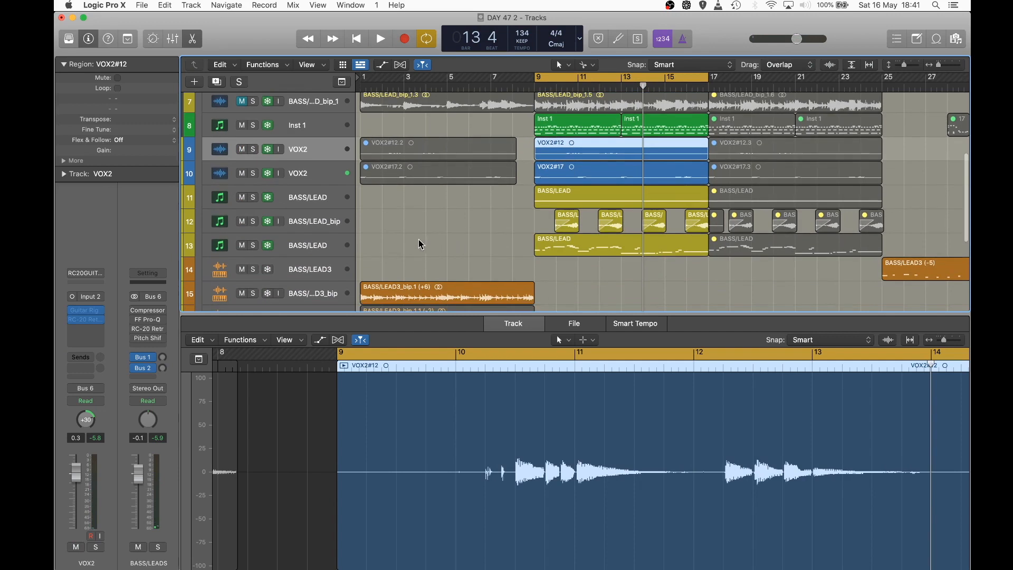
pyautogui.click(338, 256)
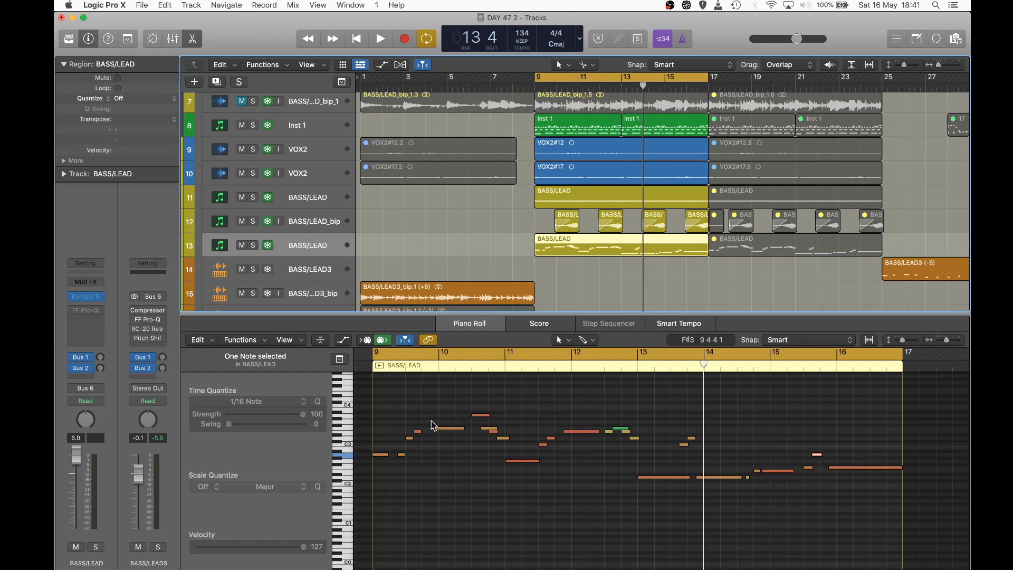
pyautogui.press('space')
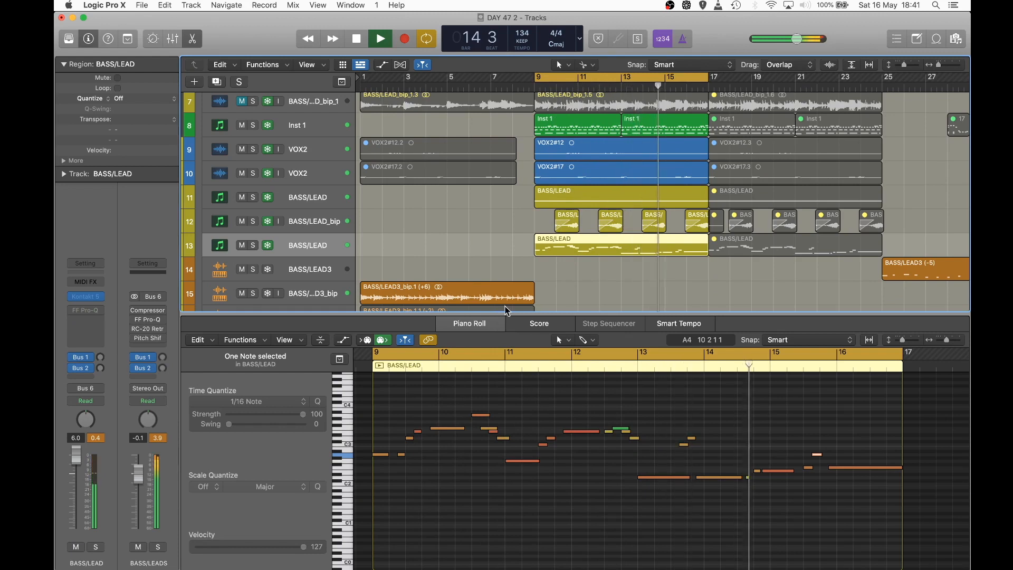
pyautogui.hscroll(1, 524, 265)
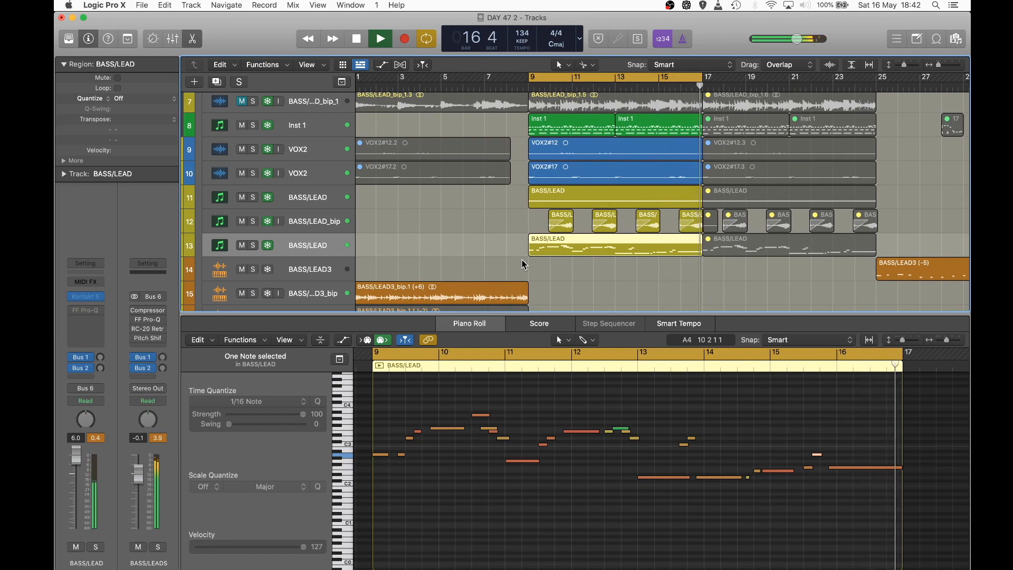
pyautogui.press('space')
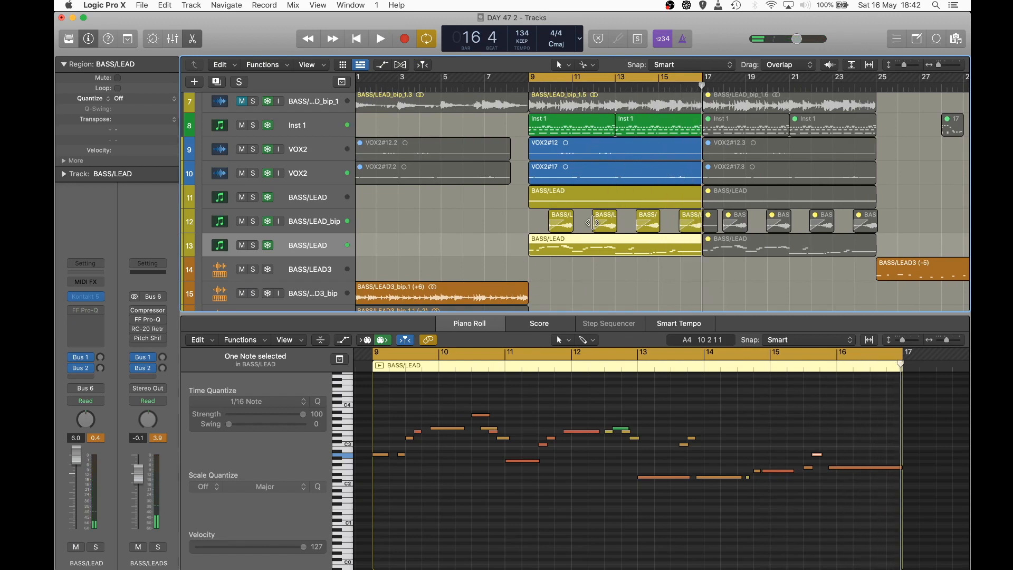
# - Examine the regions of tracks 8 to 13 in the editor, from Inst 1 and the VOX2 guitars to the BASS/LEAD parts
pyautogui.click(323, 198)
pyautogui.click(314, 222)
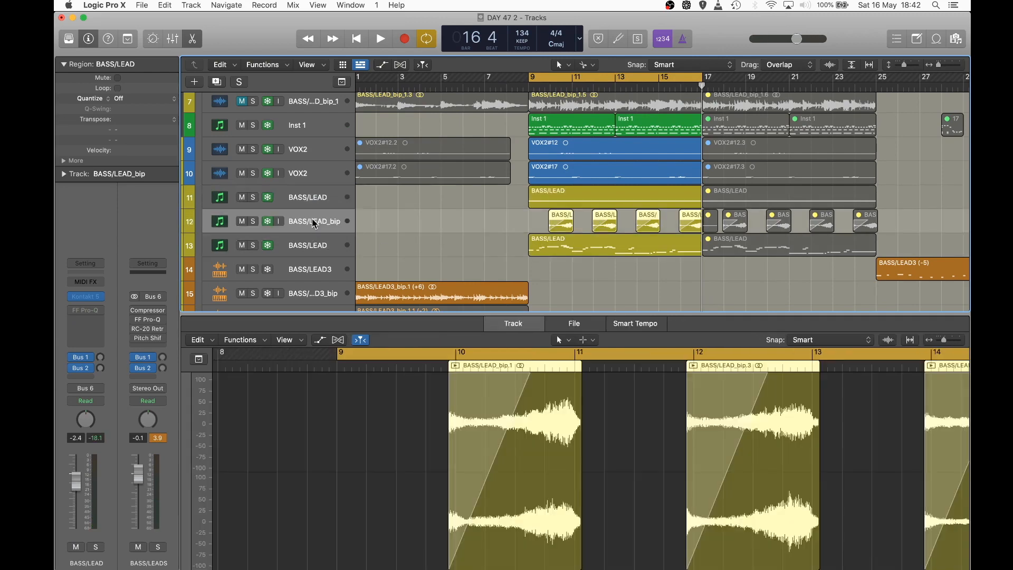
pyautogui.scroll(1, 315, 224)
pyautogui.click(322, 190)
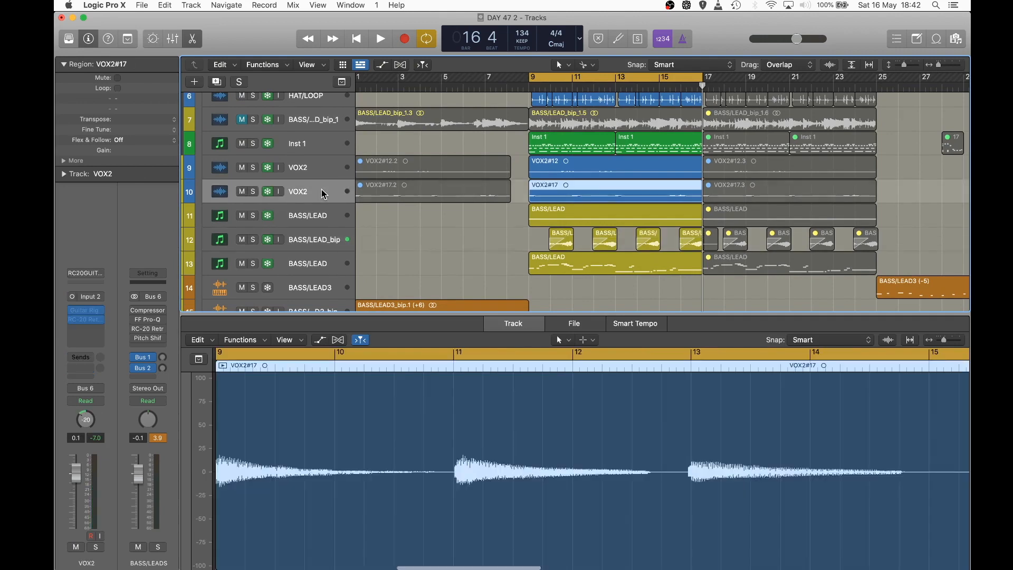
pyautogui.click(328, 175)
pyautogui.scroll(2, 328, 175)
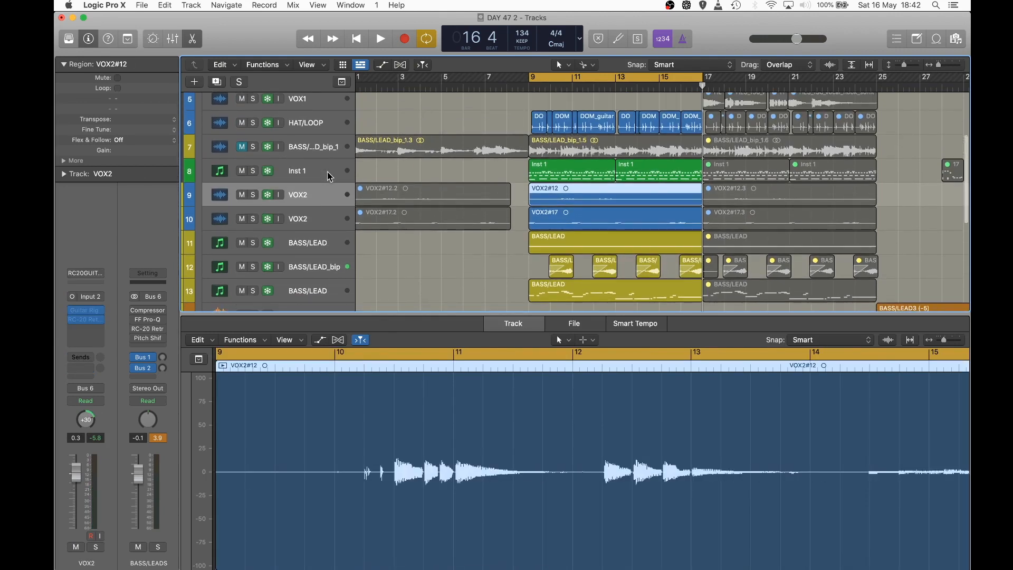
pyautogui.click(329, 176)
pyautogui.scroll(-1, 329, 175)
pyautogui.scroll(-2, 330, 176)
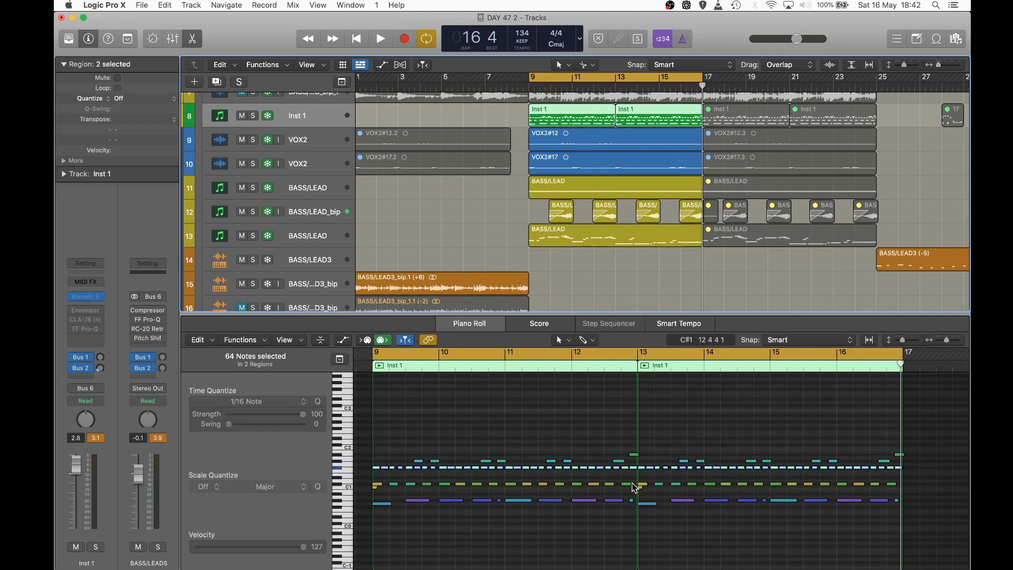
pyautogui.click(334, 245)
pyautogui.scroll(-5, 493, 231)
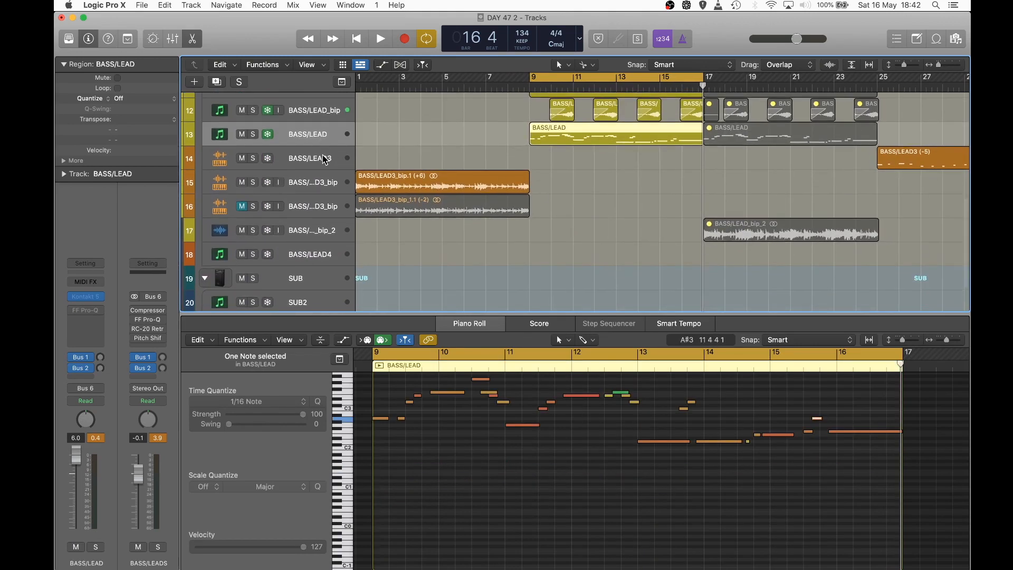
# - Open the Quick Sampler on track 14 BASS/LEAD3 clear of its track header, and turn off cycle playback
pyautogui.click(295, 159)
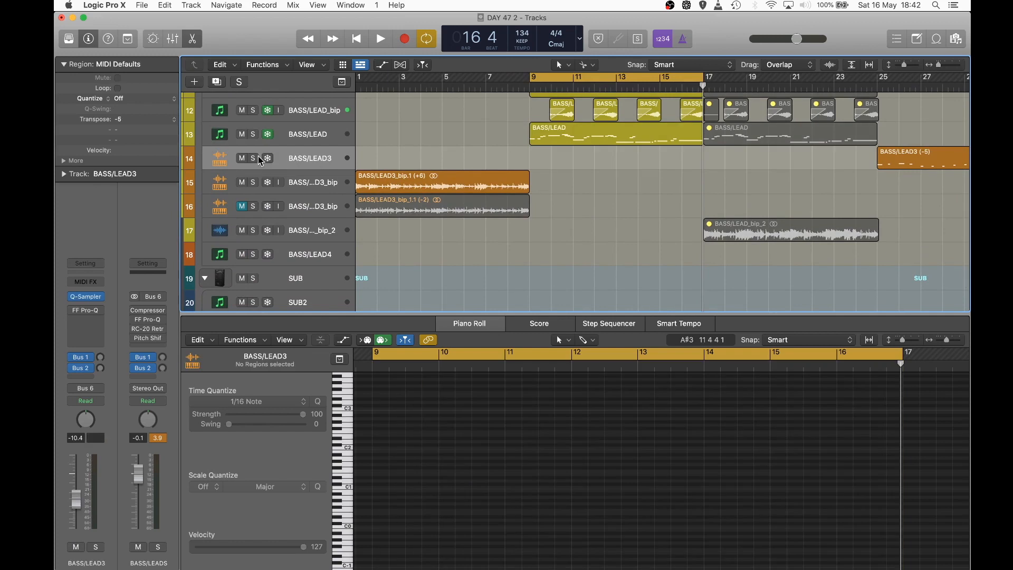
pyautogui.moveTo(88, 301)
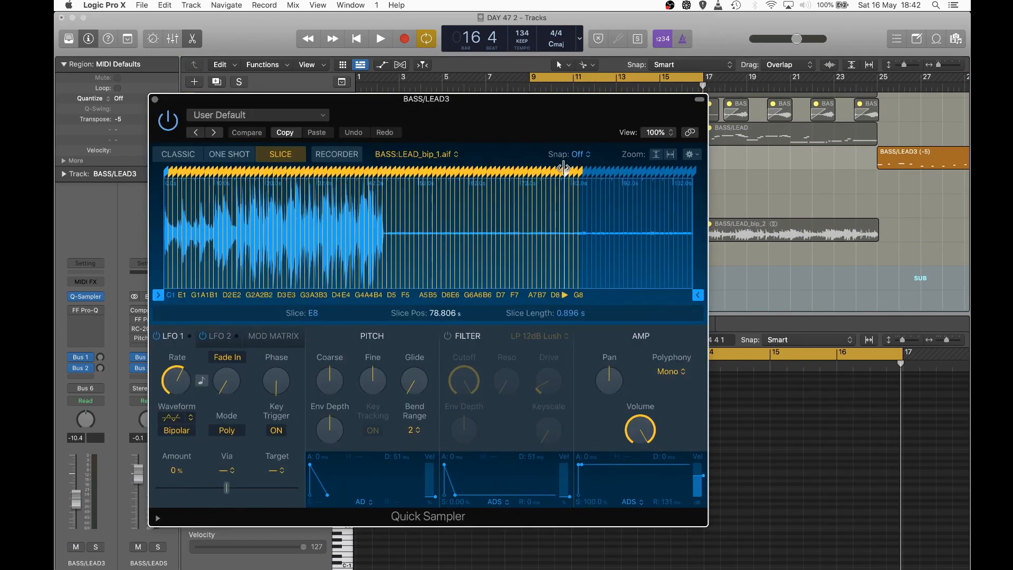
pyautogui.click(645, 77)
pyautogui.moveTo(566, 123); pyautogui.dragTo(575, 226)
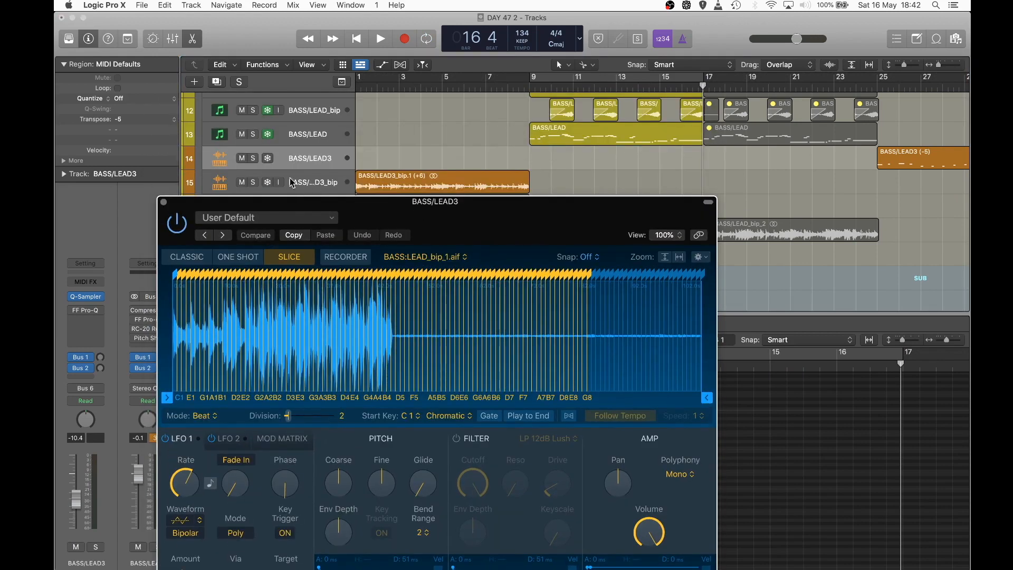
# - Solo track 14 BASS/LEAD3 and play its sliced sample region from bar 25
pyautogui.click(255, 159)
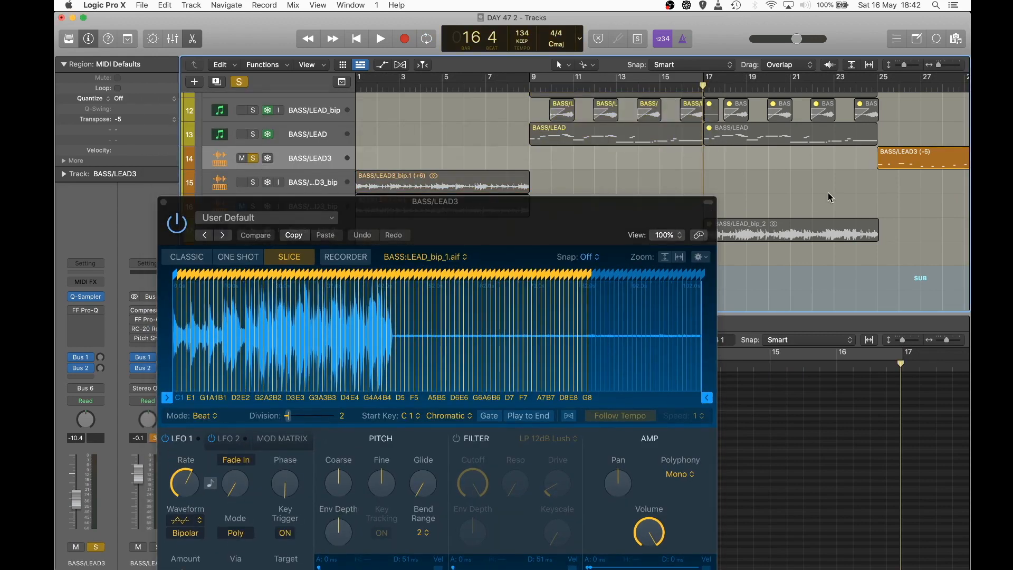
pyautogui.hscroll(4, 826, 198)
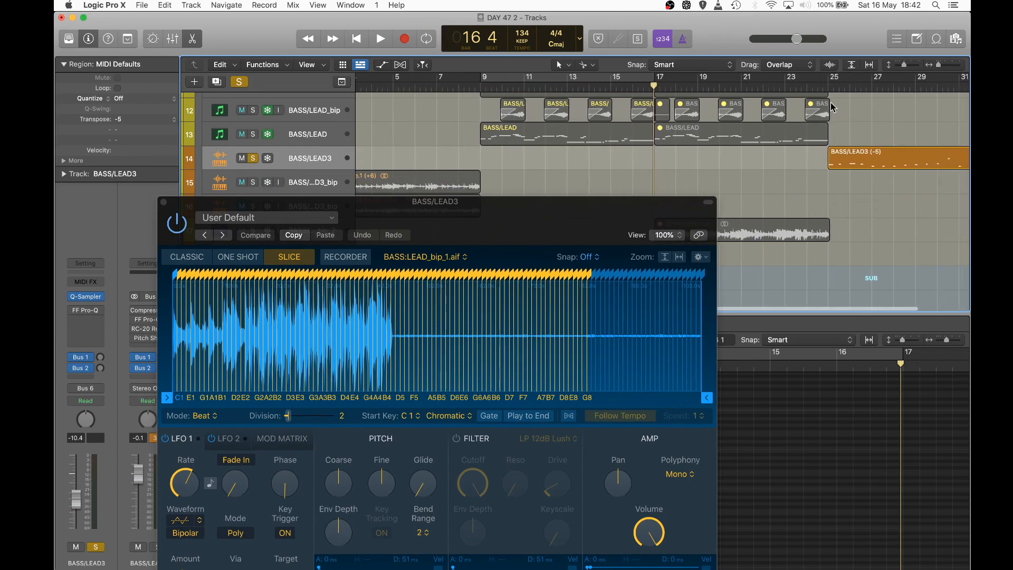
pyautogui.click(828, 86)
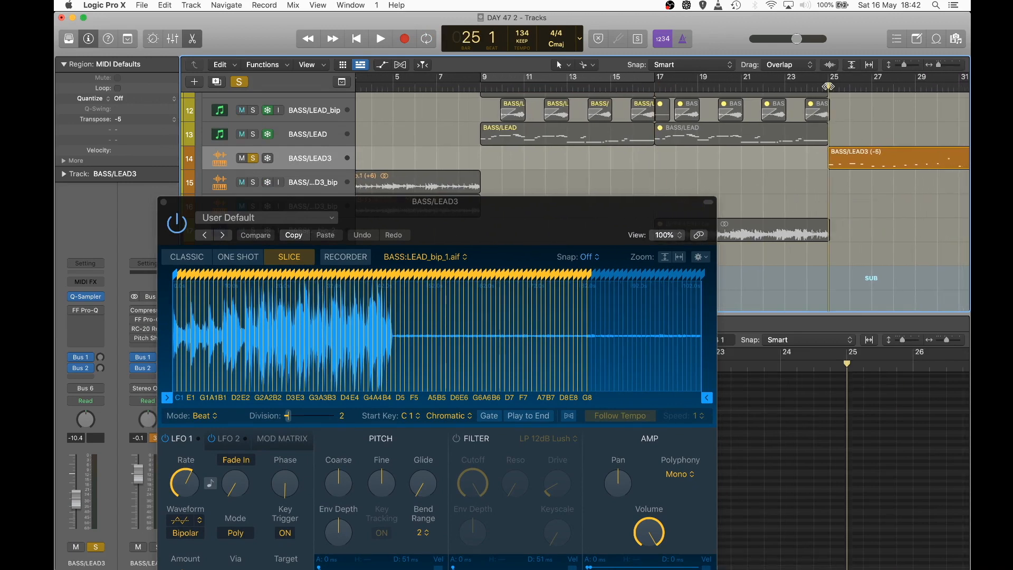
pyautogui.press('space')
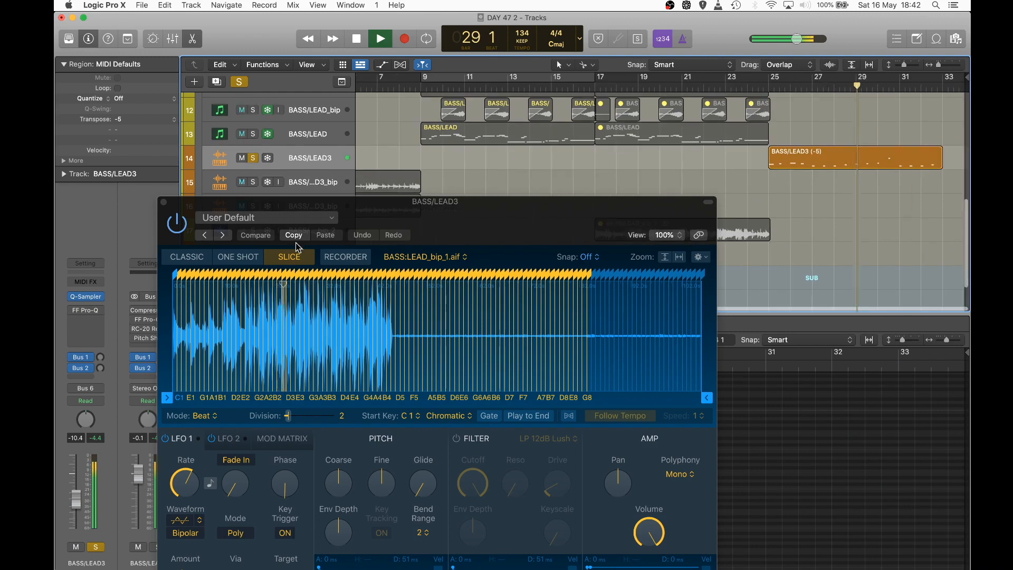
# - Close the Quick Sampler window and take track 14 BASS/LEAD3 out of solo
pyautogui.click(165, 208)
pyautogui.click(165, 205)
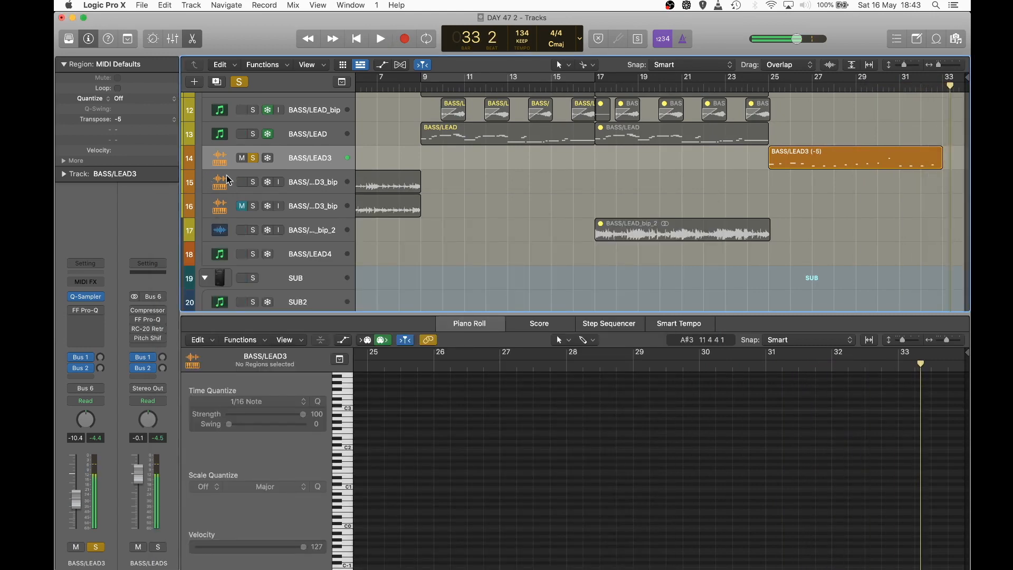
pyautogui.click(252, 160)
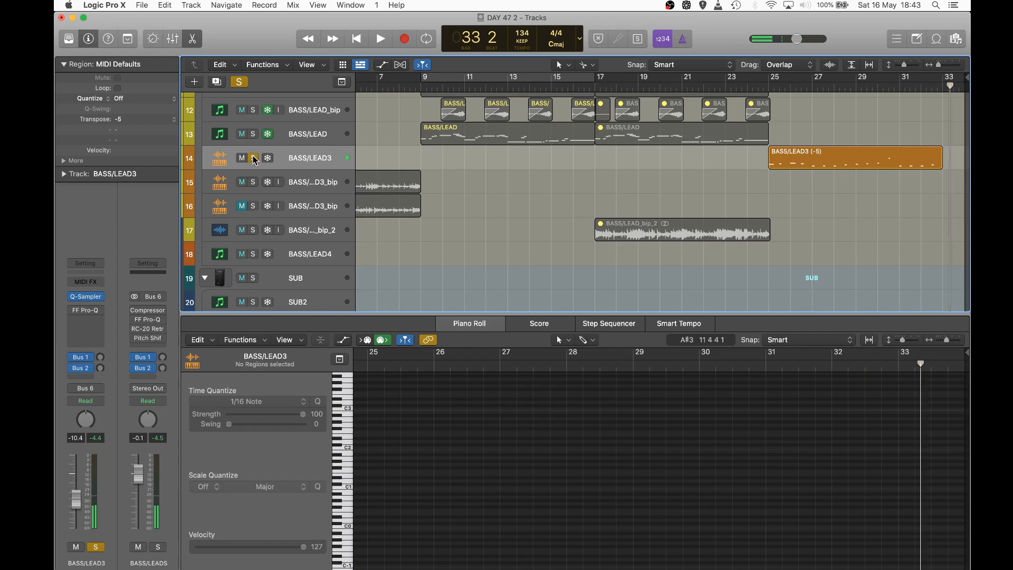
# - Return the playhead to bar 1 and briefly solo track 15 BASS/LEAD3_bip, ending with its solo off
pyautogui.press('Return')
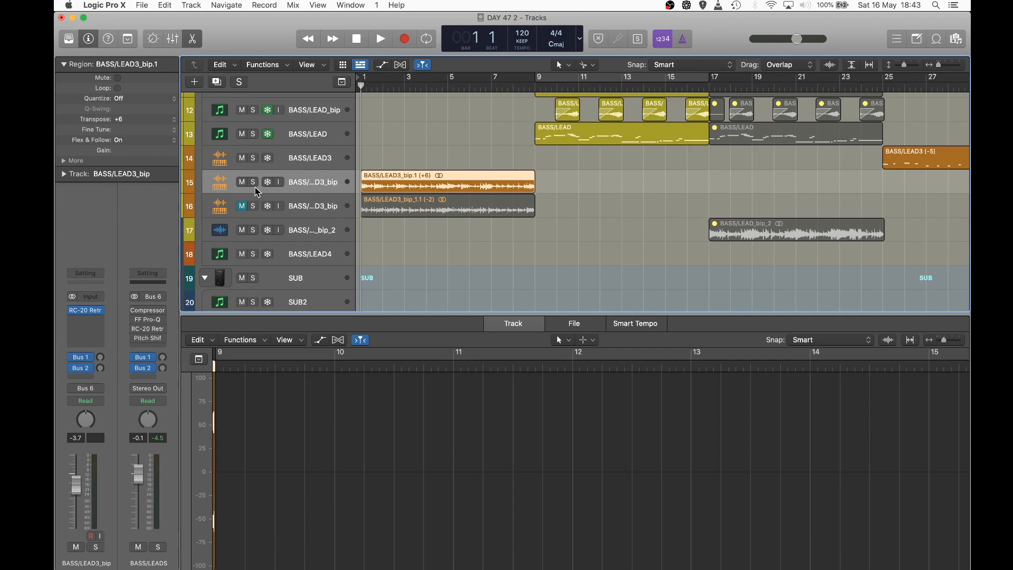
pyautogui.click(253, 183)
pyautogui.click(254, 183)
# - Turn on cycle playback, move the cycle range to bars 1 to 9, and show the first BOOMbAP region's notes in the Piano Roll
pyautogui.scroll(10, 401, 168)
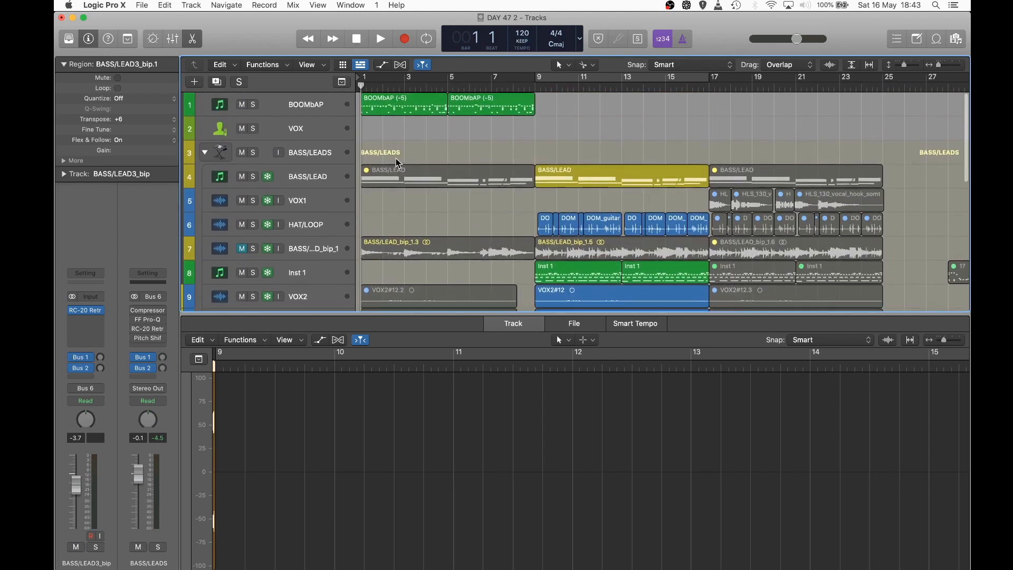
pyautogui.click(612, 77)
pyautogui.moveTo(611, 77); pyautogui.dragTo(428, 81)
pyautogui.click(399, 110)
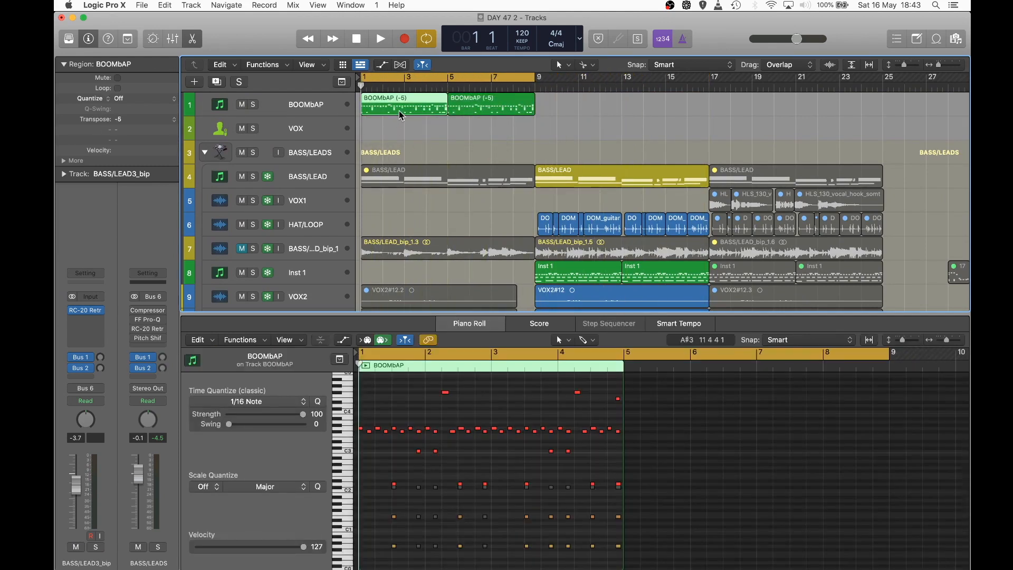
pyautogui.scroll(-2, 431, 204)
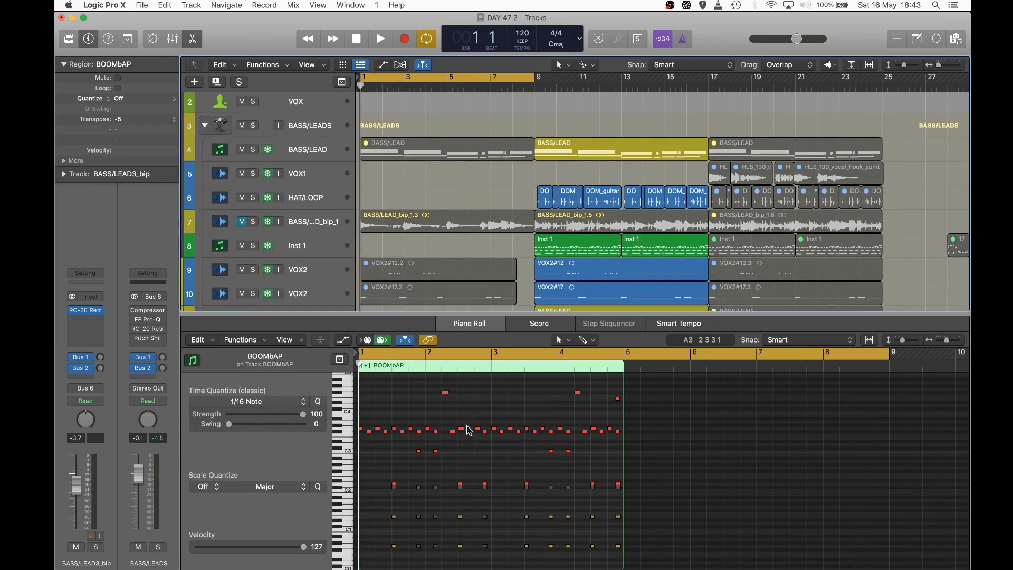